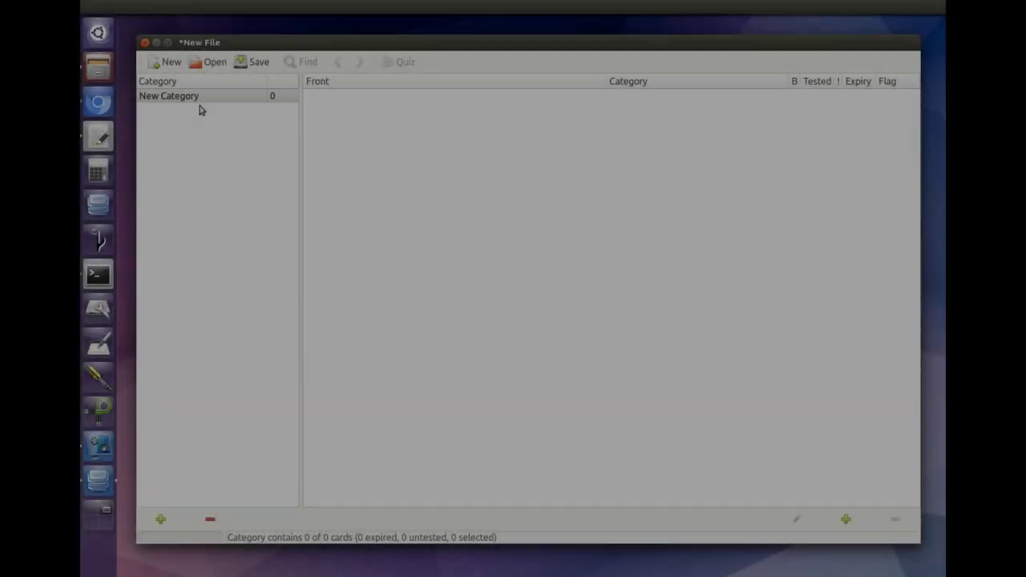
Rename the default New Category entry to 'Animals'.
{"action": "left_click", "coordinate": [205, 96]}
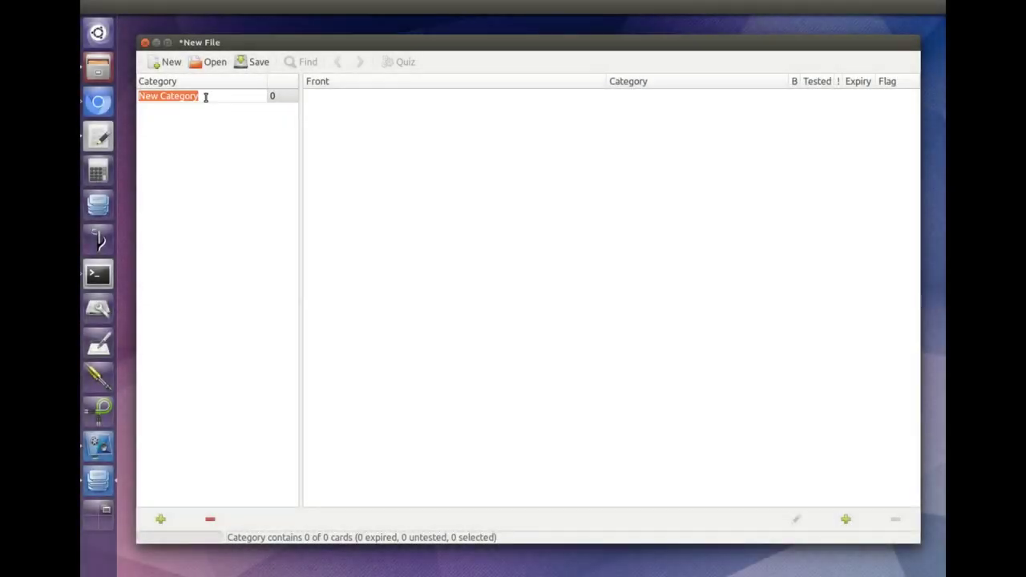
{"action": "type", "text": "A"}
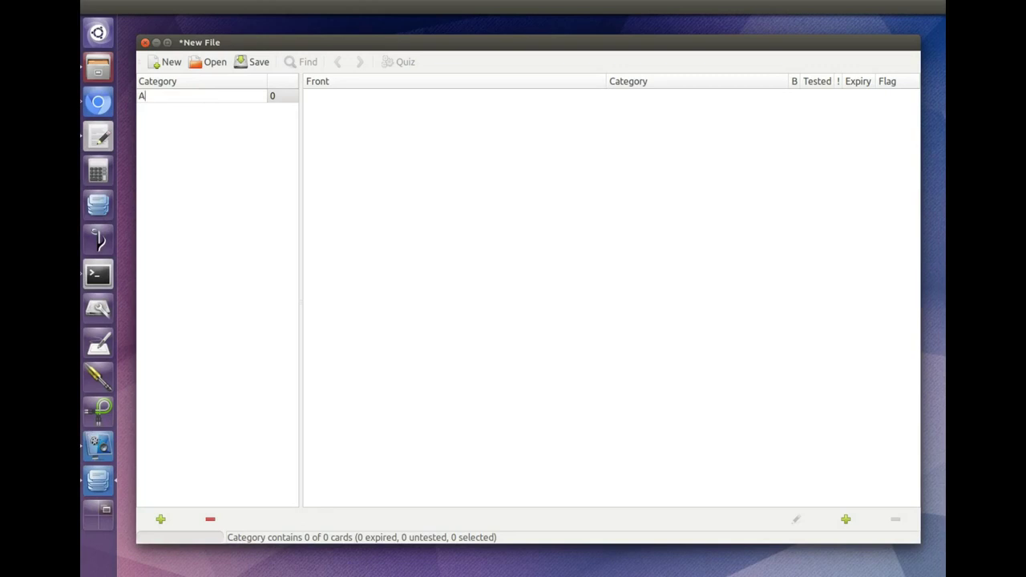
{"action": "type", "text": "nimals"}
{"action": "key", "text": "Return"}
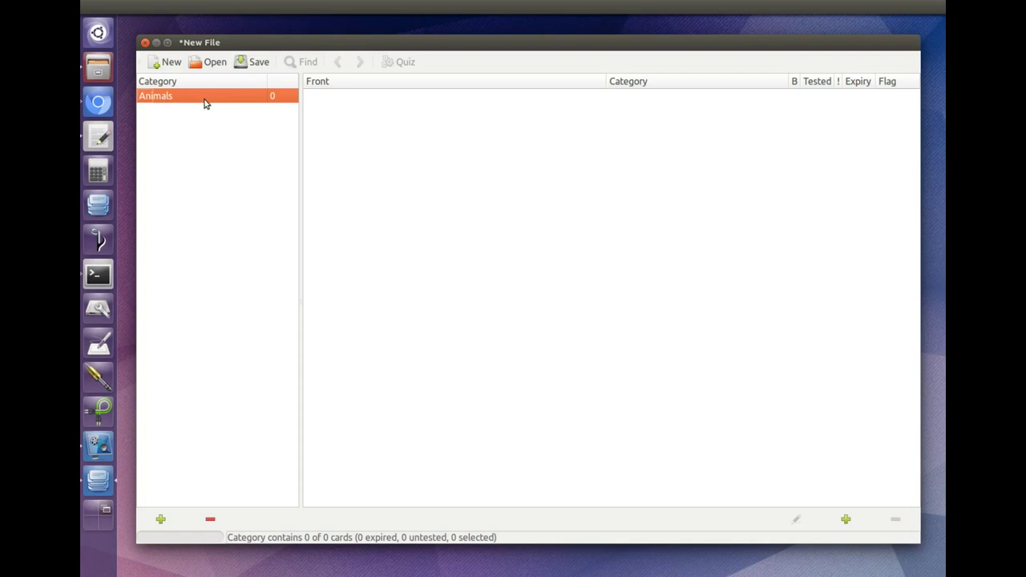
Add a blank card to Animals from the card list's context menu and open it in the Card Editor.
{"action": "right_click", "coordinate": [538, 248]}
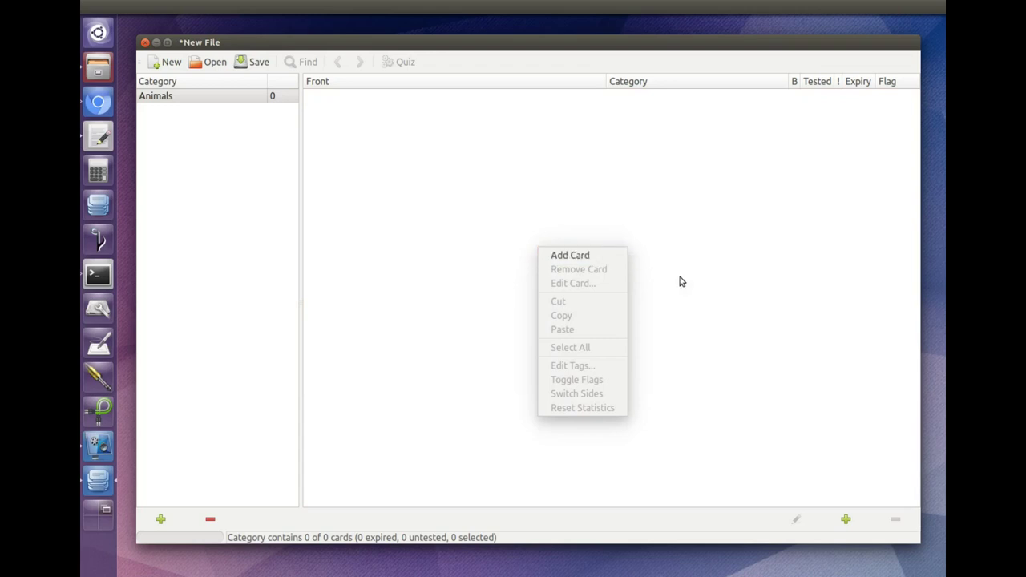
{"action": "left_click", "coordinate": [850, 520]}
{"action": "left_click", "coordinate": [848, 521]}
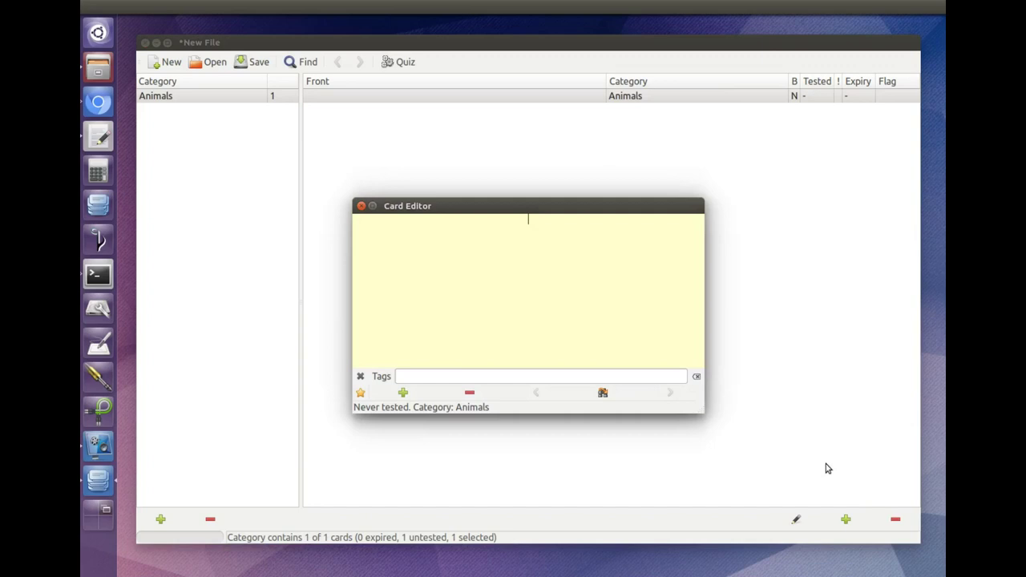
Write 'cat' on the card's front and 'кошка' on its reverse side.
{"action": "type", "text": "cat"}
{"action": "left_click_drag", "start_coordinate": [577, 209], "coordinate": [582, 207]}
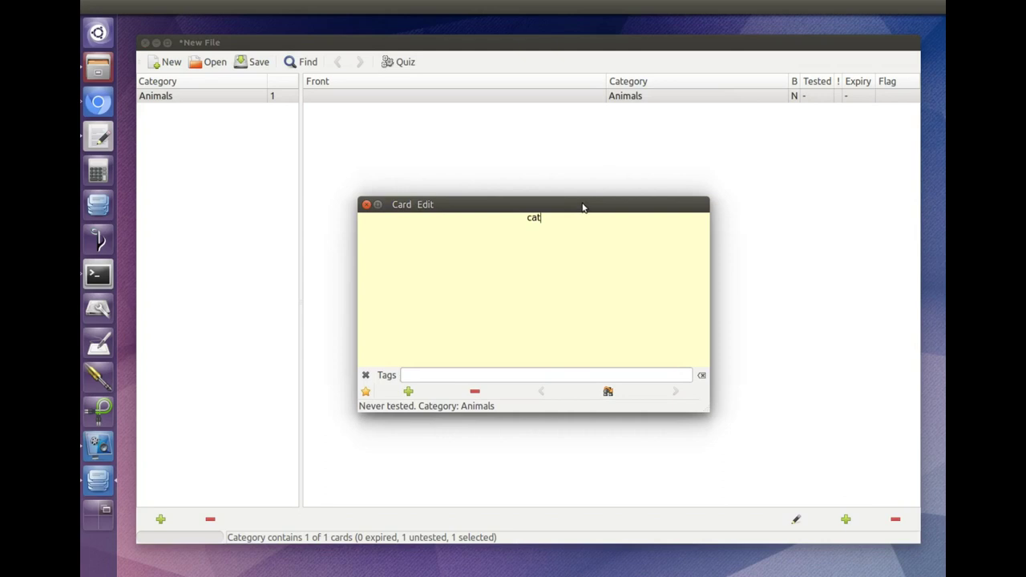
{"action": "left_click", "coordinate": [608, 395]}
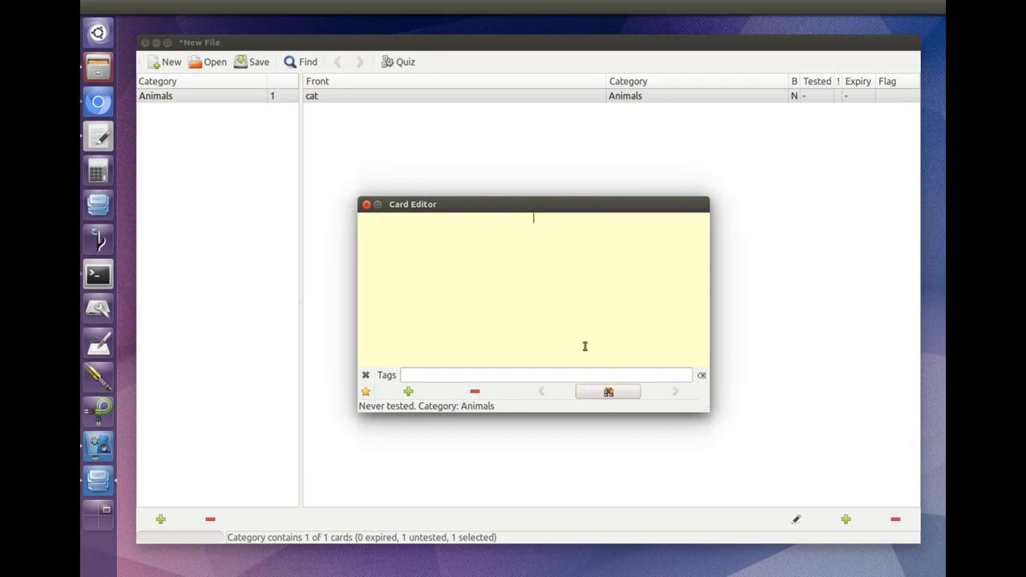
{"action": "type", "text": "Kош"}
{"action": "type", "text": "ка"}
Flip the card back and forth to compare the cat and кошка sides.
{"action": "left_click", "coordinate": [610, 392]}
{"action": "left_click", "coordinate": [609, 392]}
{"action": "left_click", "coordinate": [609, 392]}
{"action": "left_click", "coordinate": [609, 392]}
Add a new card with 'dog' on the front and 'собака' on the reverse.
{"action": "left_click", "coordinate": [409, 391]}
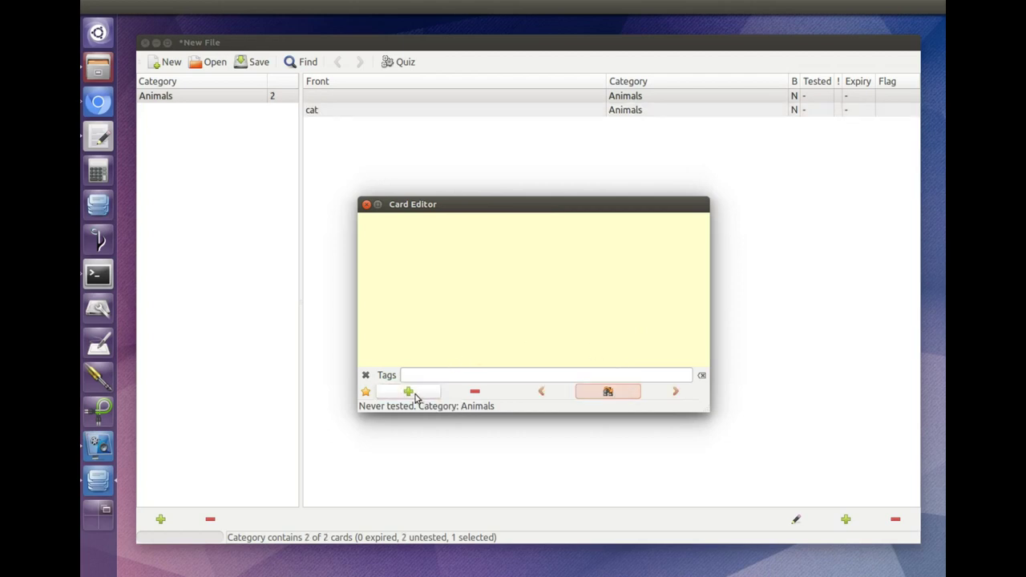
{"action": "left_click", "coordinate": [505, 331]}
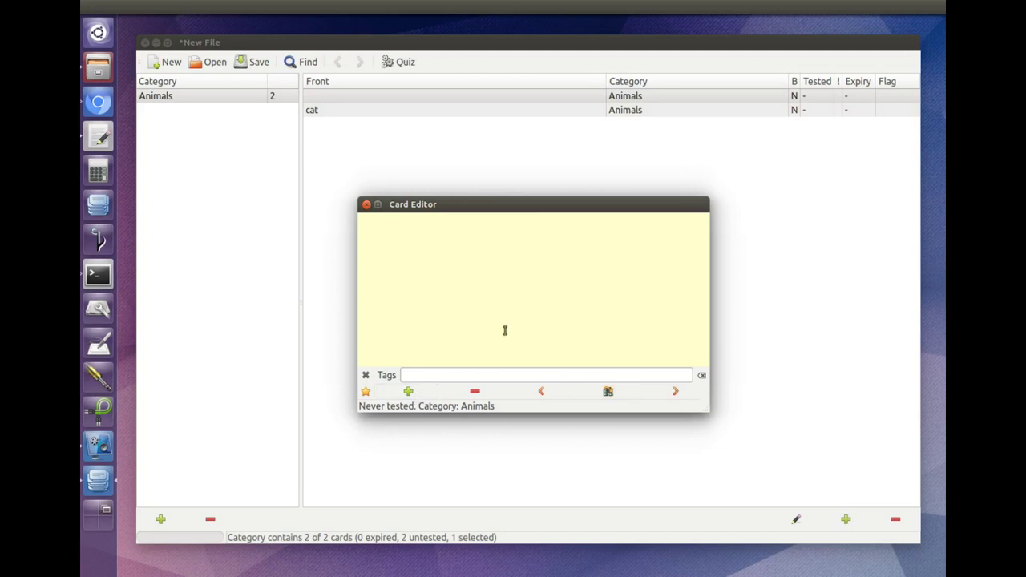
{"action": "type", "text": "dog"}
{"action": "left_click", "coordinate": [591, 397]}
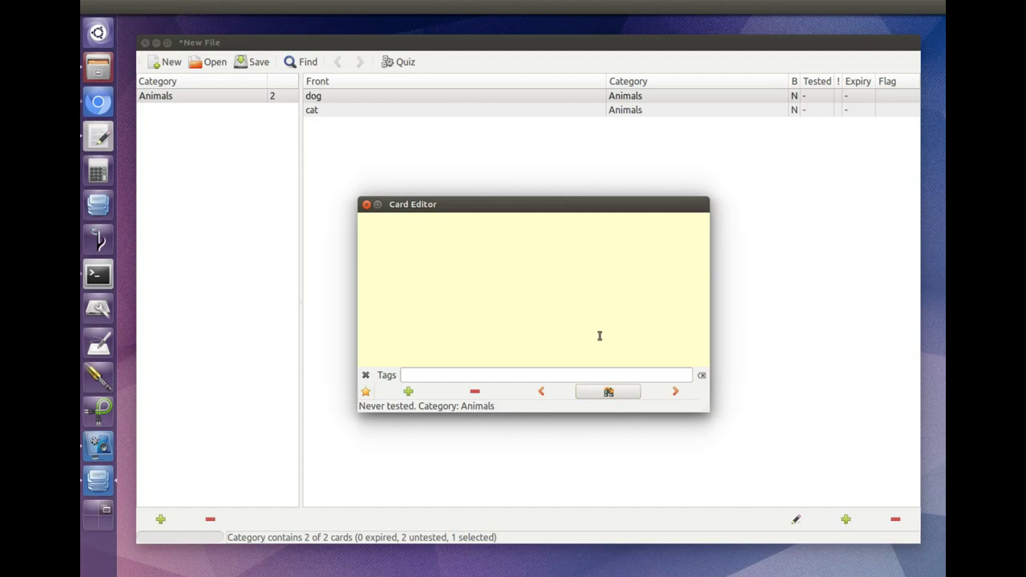
{"action": "type", "text": "собака"}
Review the cat and dog cards, then add an empty line below 'dog' on the dog card's front.
{"action": "left_click", "coordinate": [599, 395]}
{"action": "left_click", "coordinate": [598, 396]}
{"action": "left_click", "coordinate": [555, 393]}
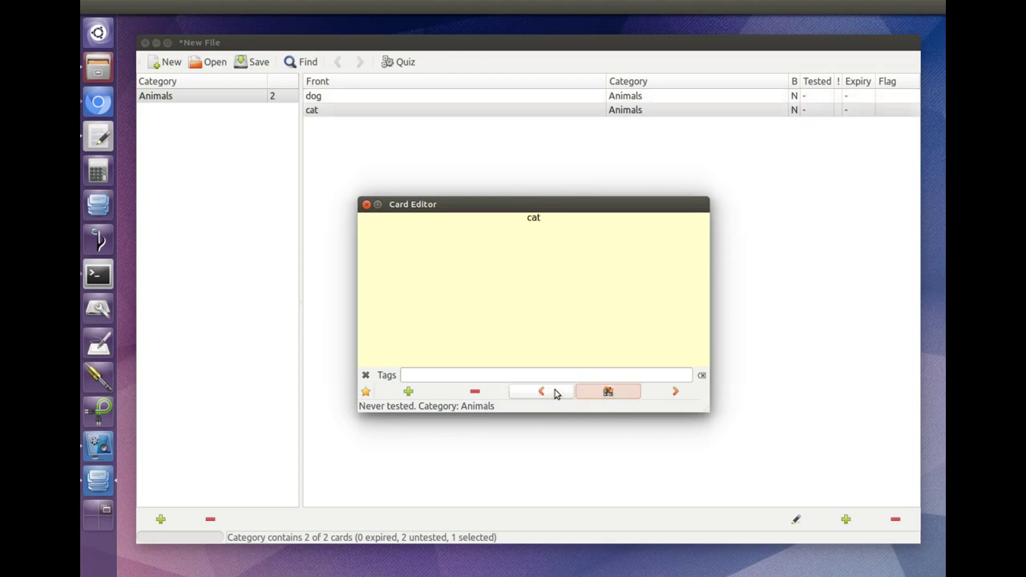
{"action": "left_click", "coordinate": [654, 397]}
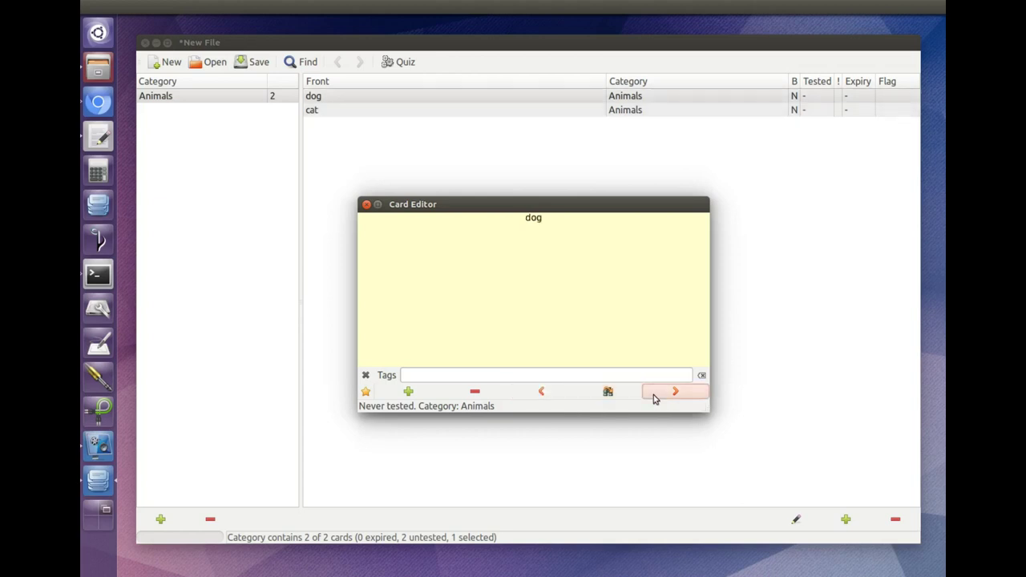
{"action": "left_click", "coordinate": [550, 391]}
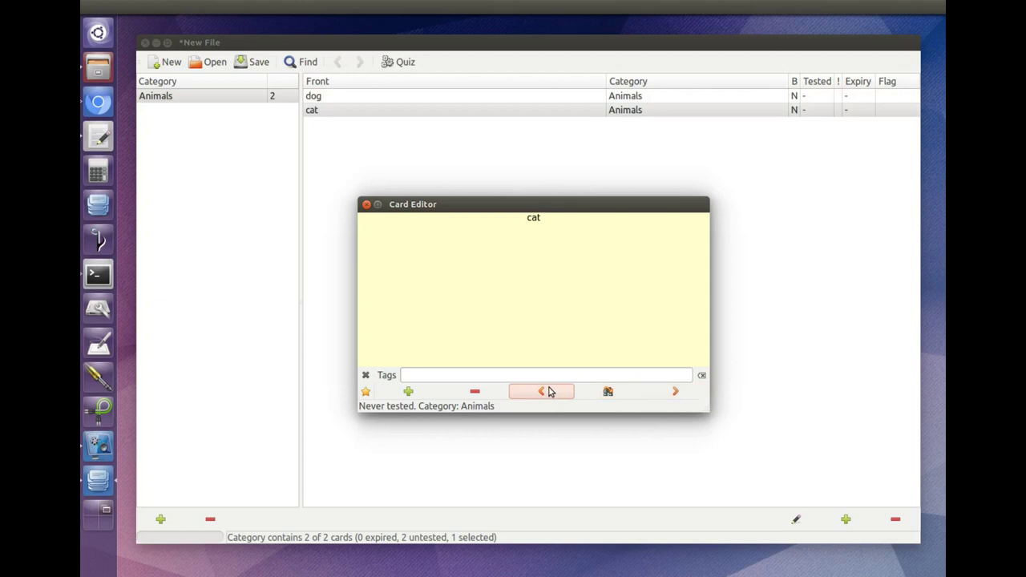
{"action": "left_click", "coordinate": [651, 394]}
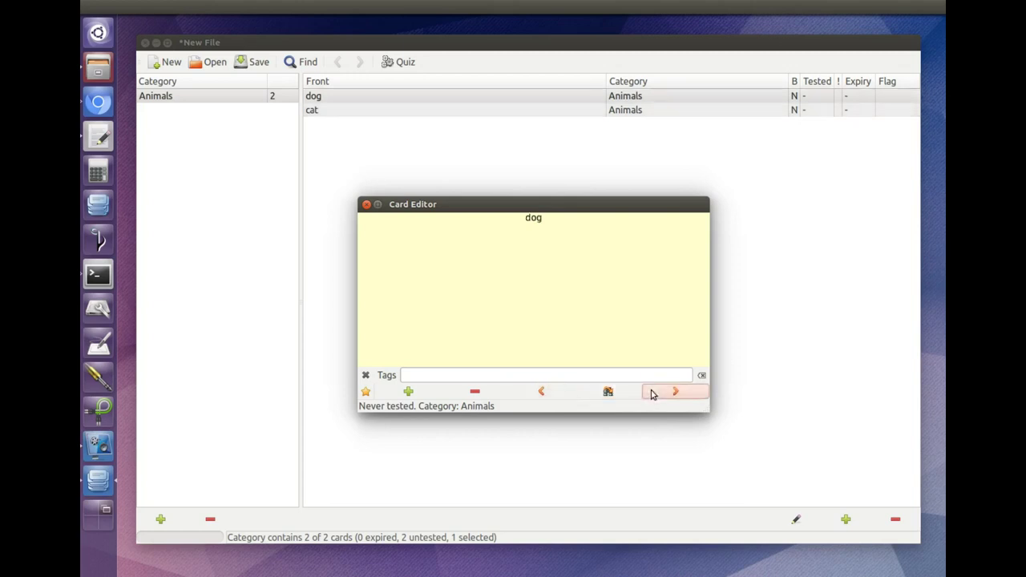
{"action": "left_click", "coordinate": [665, 343]}
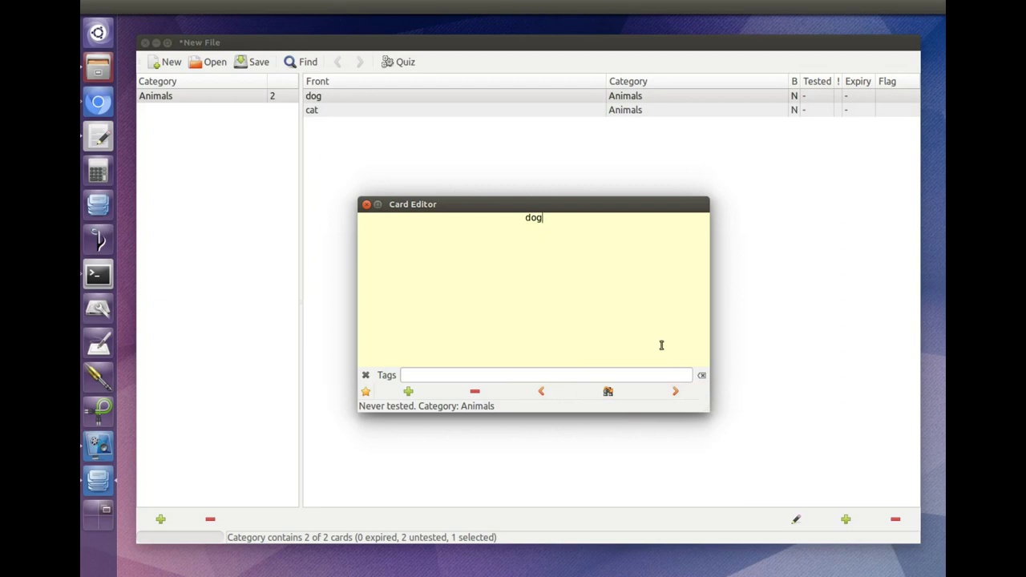
{"action": "key", "text": "Return"}
Insert the Desktop image dog.jpg on the dog side of the card.
{"action": "left_click", "coordinate": [424, 204]}
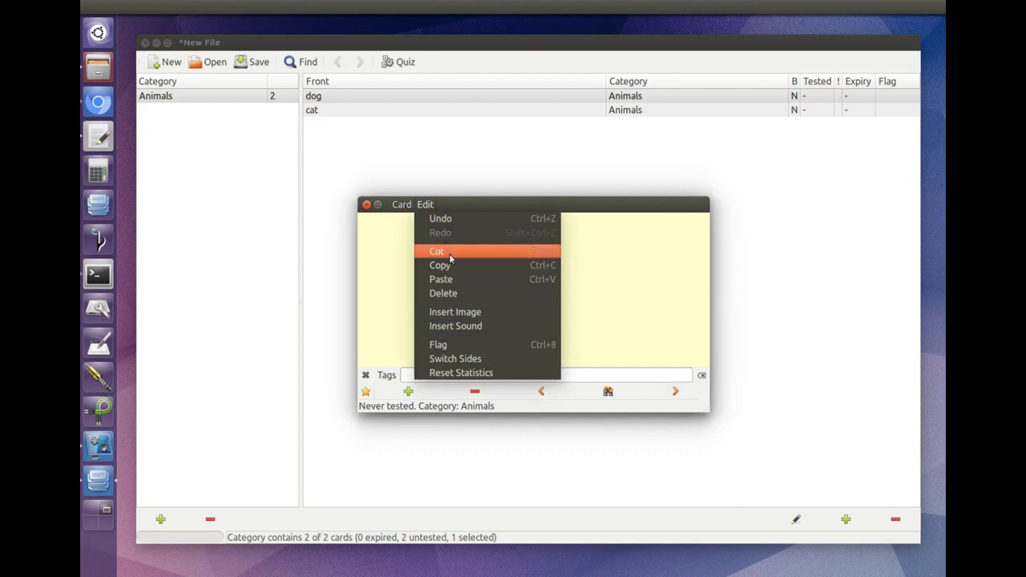
{"action": "left_click", "coordinate": [529, 313]}
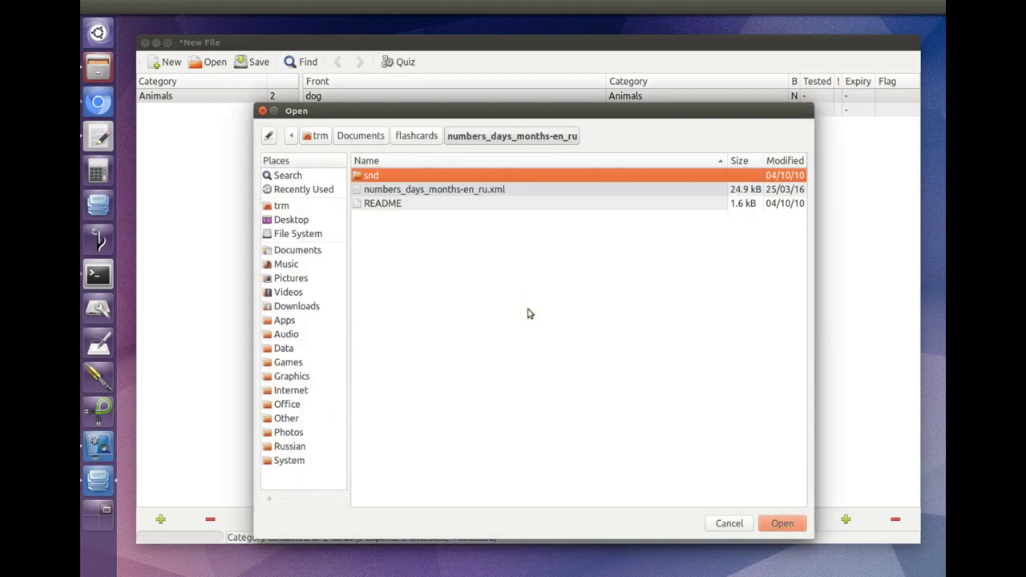
{"action": "left_click", "coordinate": [305, 227]}
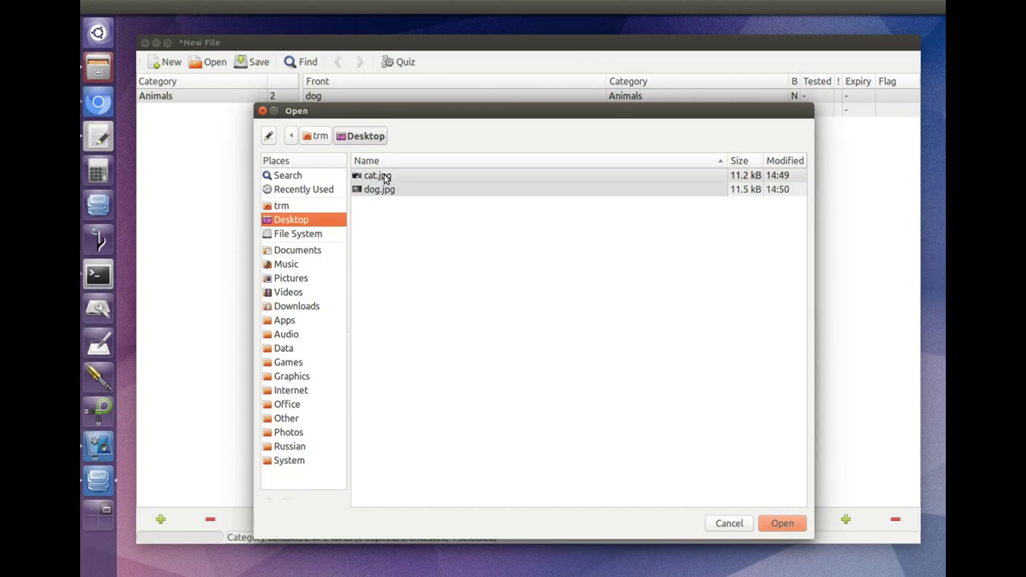
{"action": "double_click", "coordinate": [380, 190]}
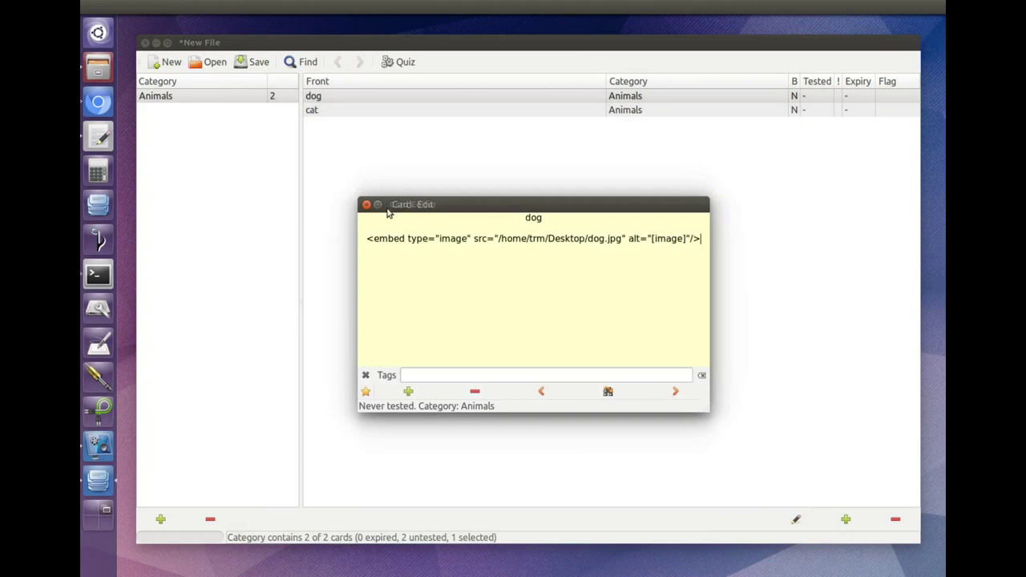
Insert dog.jpg on the собака side too, then move on to the cat card.
{"action": "left_click", "coordinate": [609, 392]}
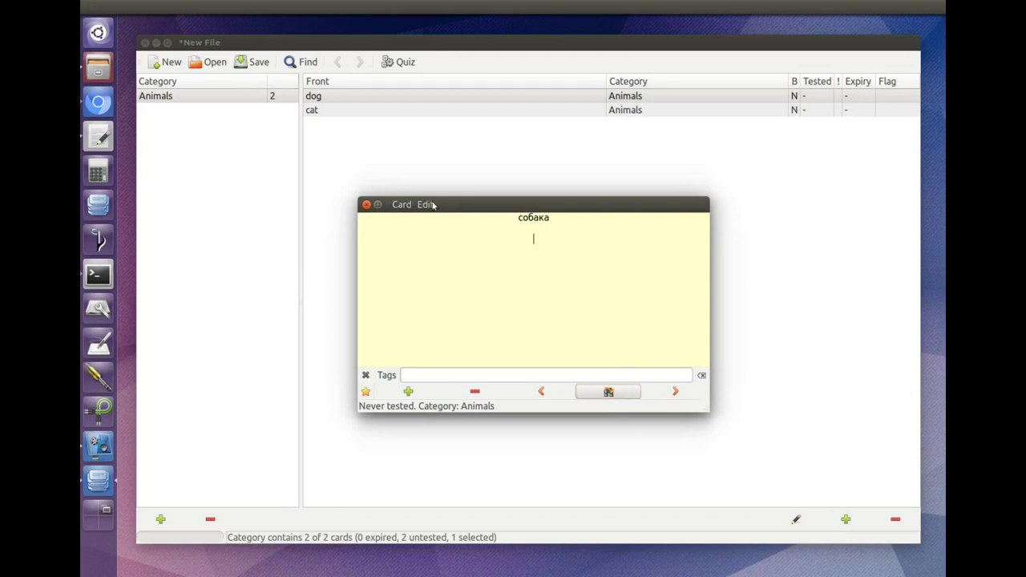
{"action": "left_click", "coordinate": [425, 204]}
{"action": "left_click", "coordinate": [455, 312]}
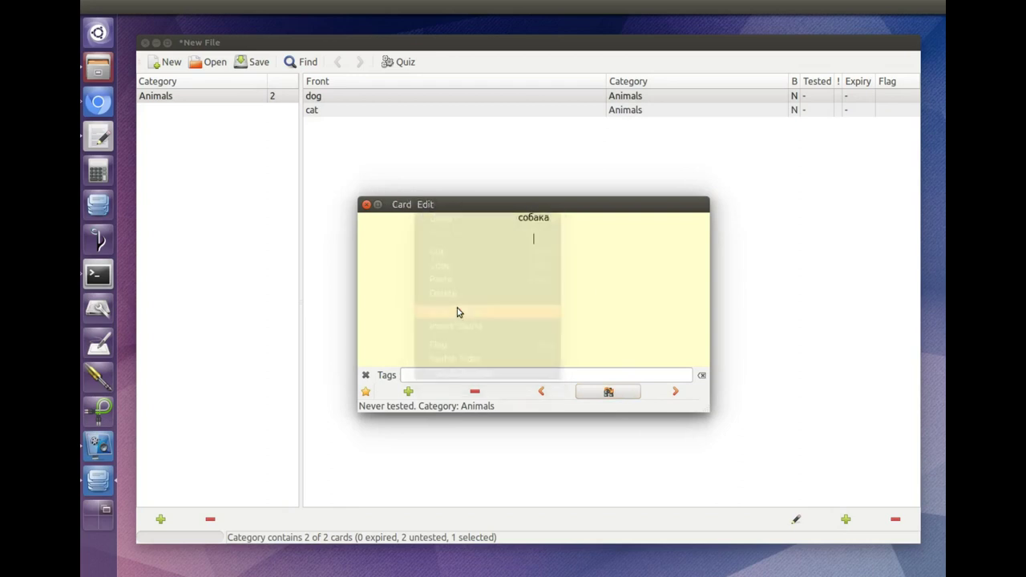
{"action": "left_click", "coordinate": [299, 221]}
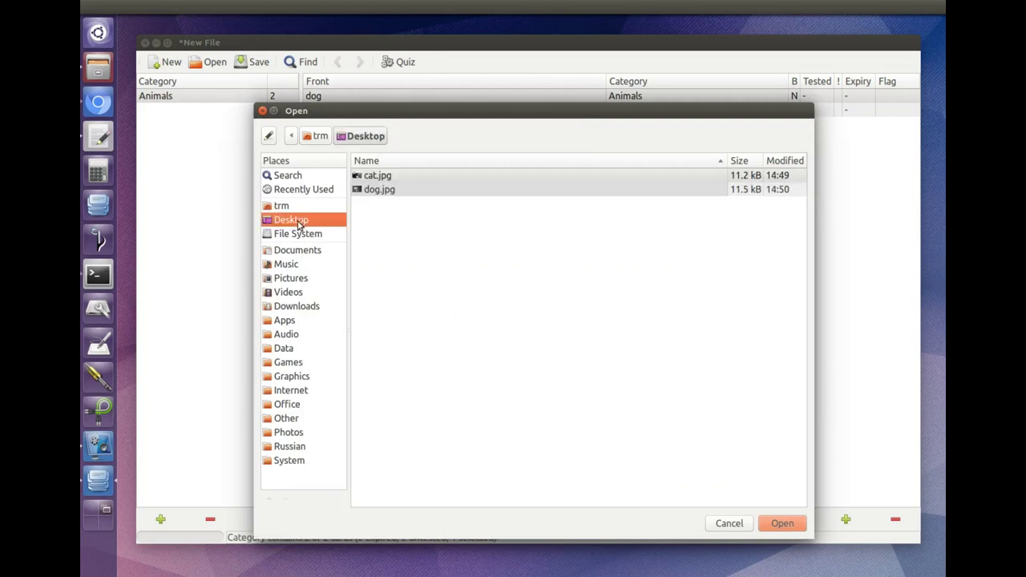
{"action": "double_click", "coordinate": [384, 189]}
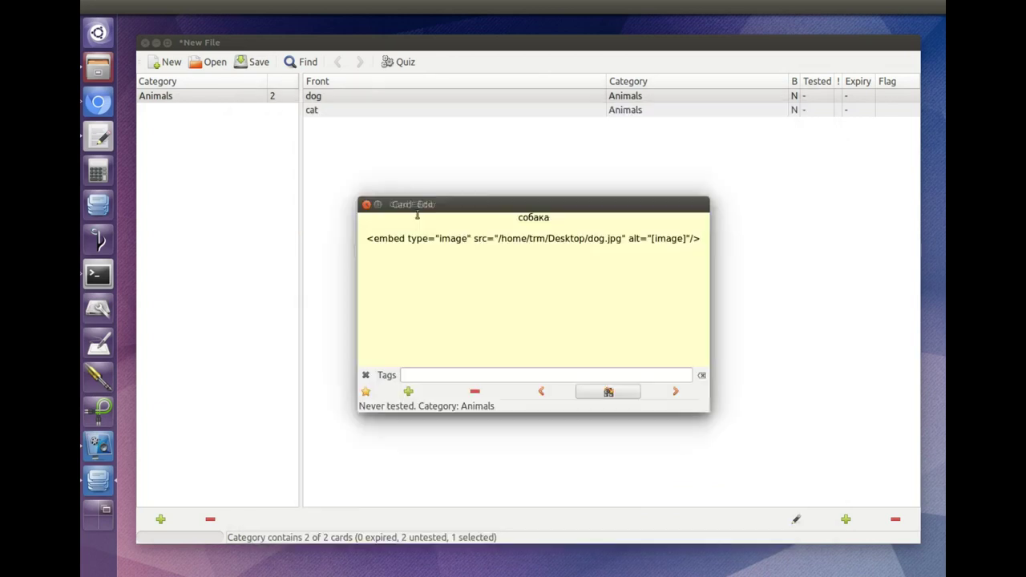
{"action": "left_click", "coordinate": [670, 391]}
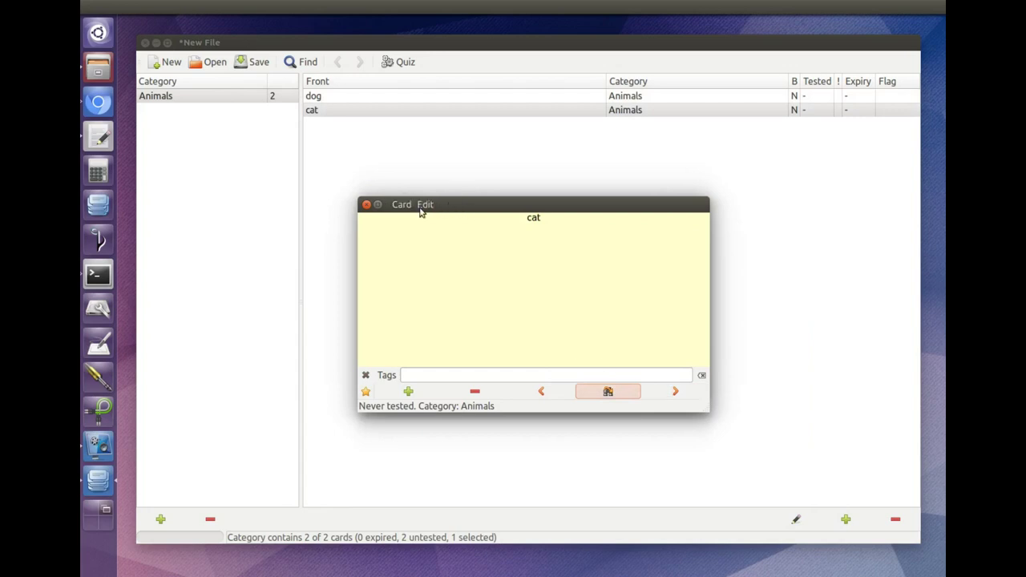
Insert Desktop/cat.jpg on the cat side and move the photo below the word 'cat'.
{"action": "left_click", "coordinate": [421, 207]}
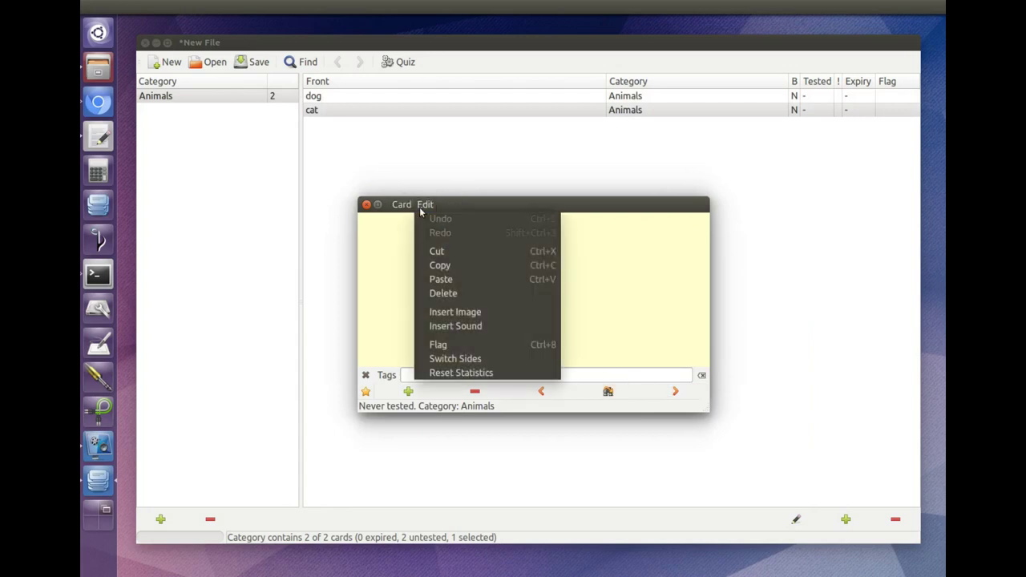
{"action": "left_click", "coordinate": [448, 313]}
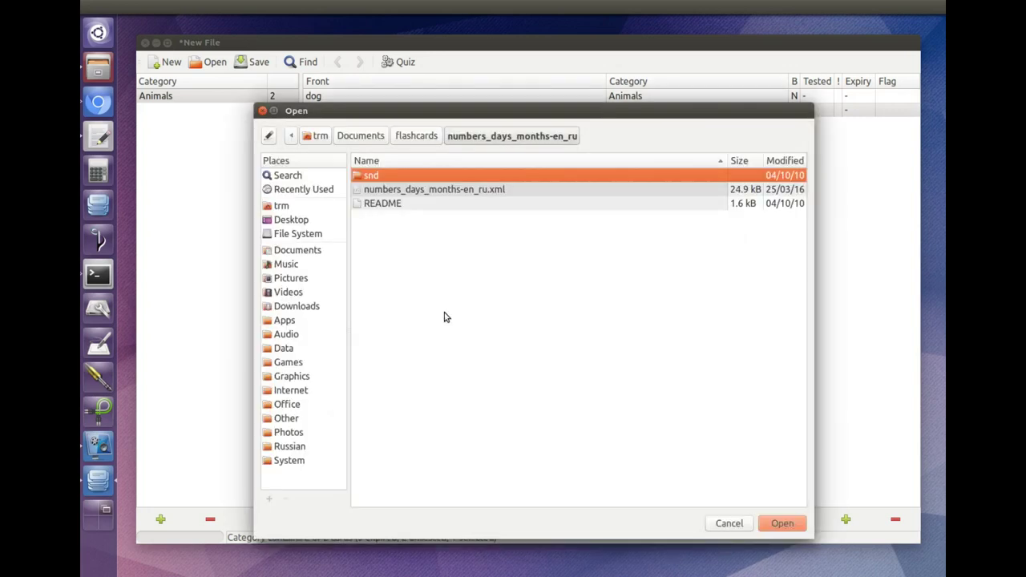
{"action": "left_click", "coordinate": [303, 224]}
{"action": "double_click", "coordinate": [383, 175]}
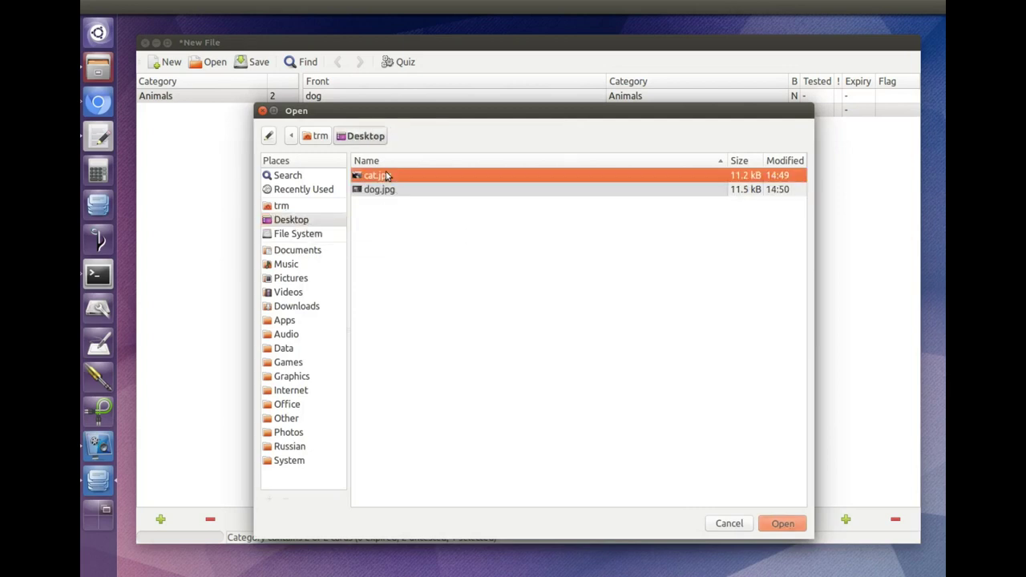
{"action": "left_click", "coordinate": [376, 218]}
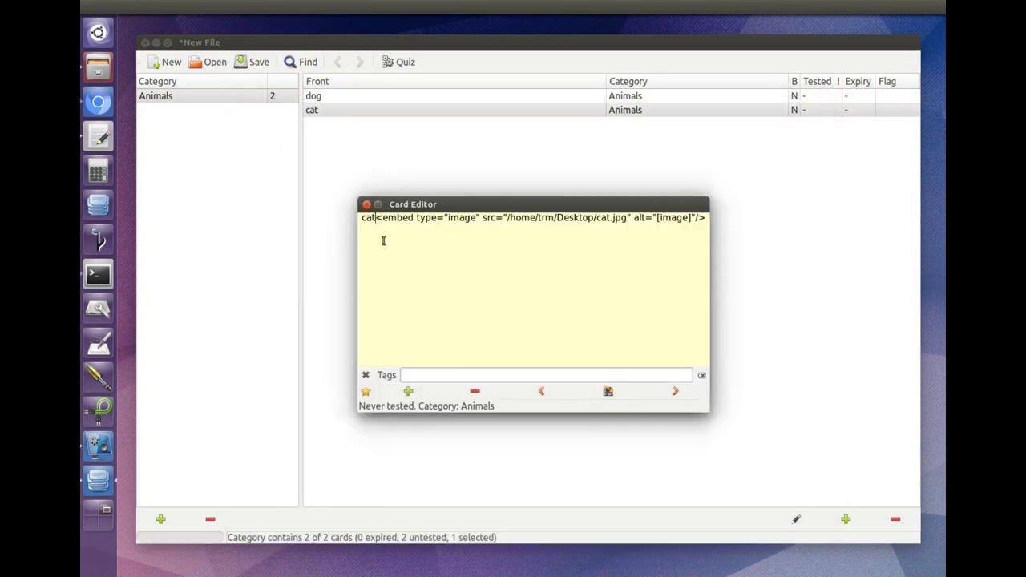
{"action": "key", "text": "Return"}
{"action": "key", "text": "Return"}
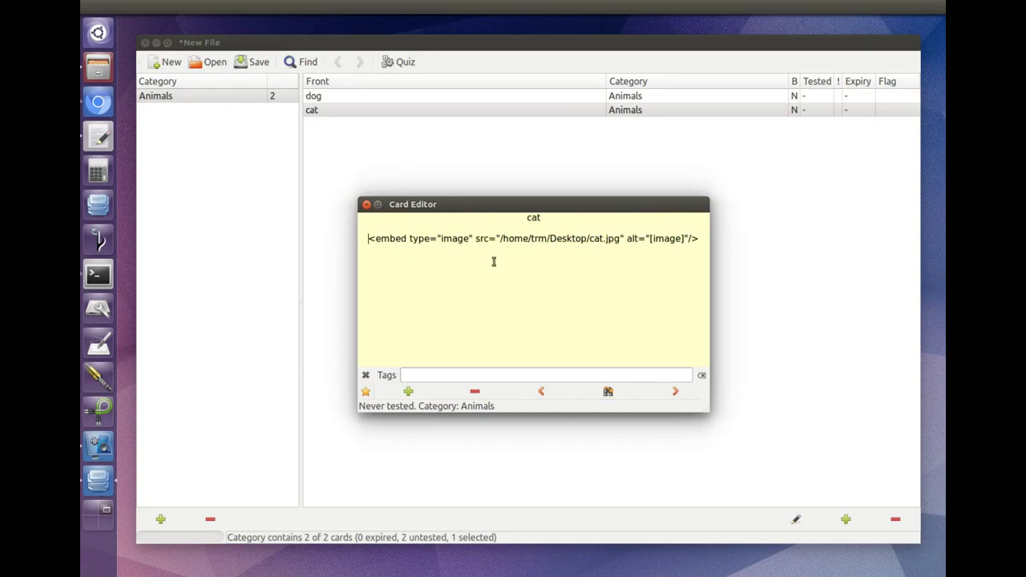
Insert cat.jpg on the кошка side of the card as well.
{"action": "left_click", "coordinate": [608, 392]}
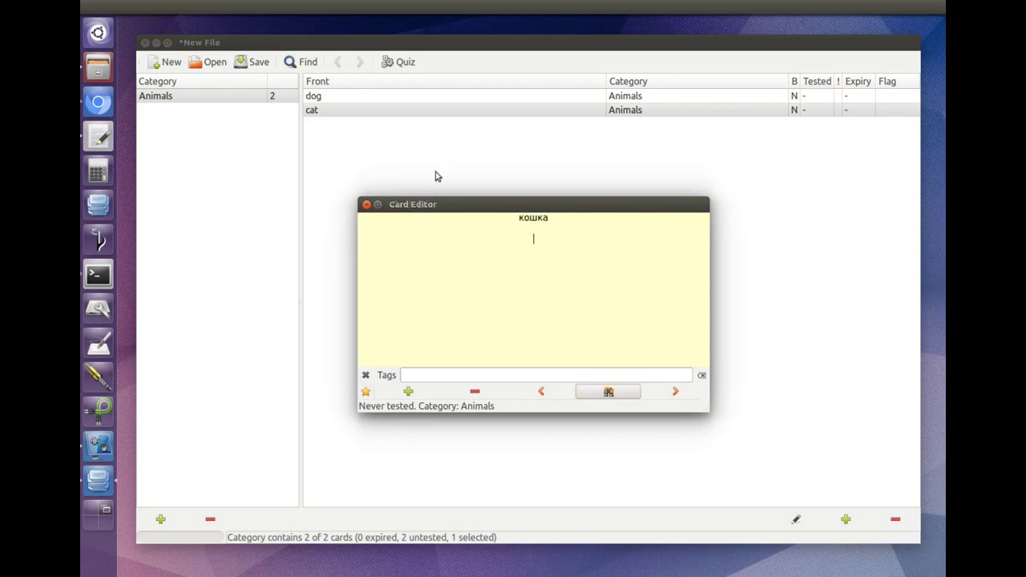
{"action": "left_click", "coordinate": [429, 205]}
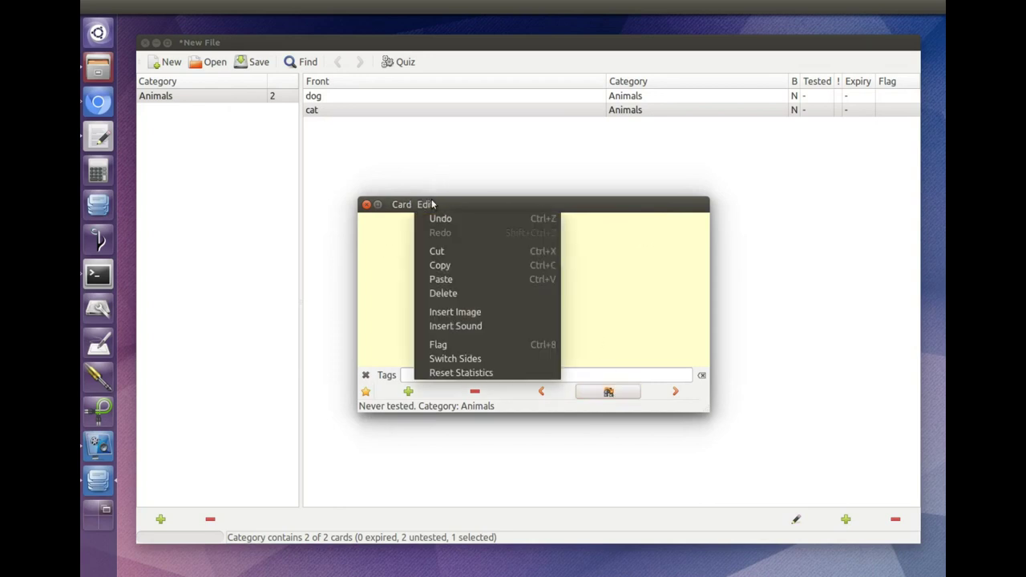
{"action": "left_click", "coordinate": [453, 312]}
{"action": "left_click", "coordinate": [309, 222]}
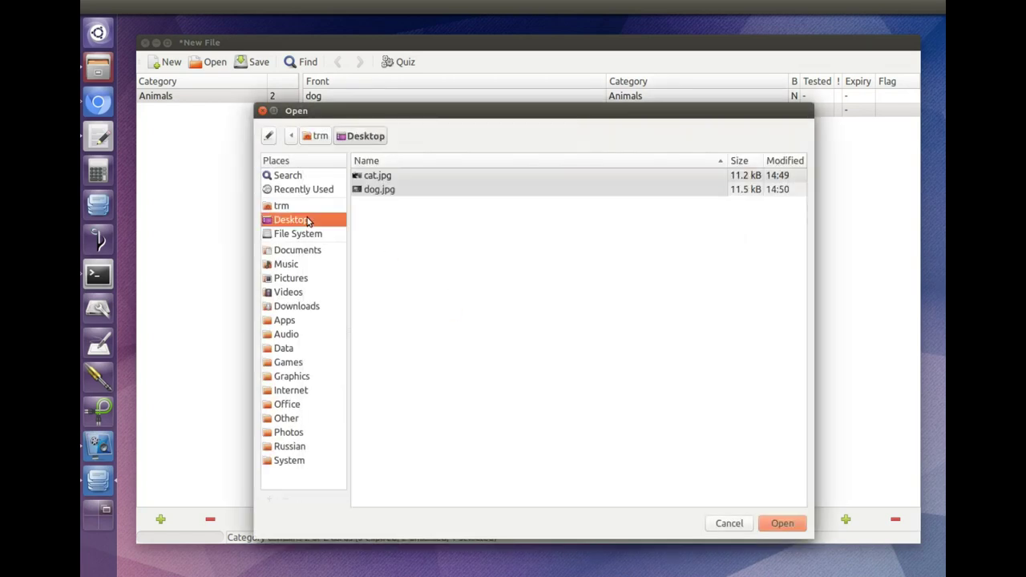
{"action": "double_click", "coordinate": [377, 177]}
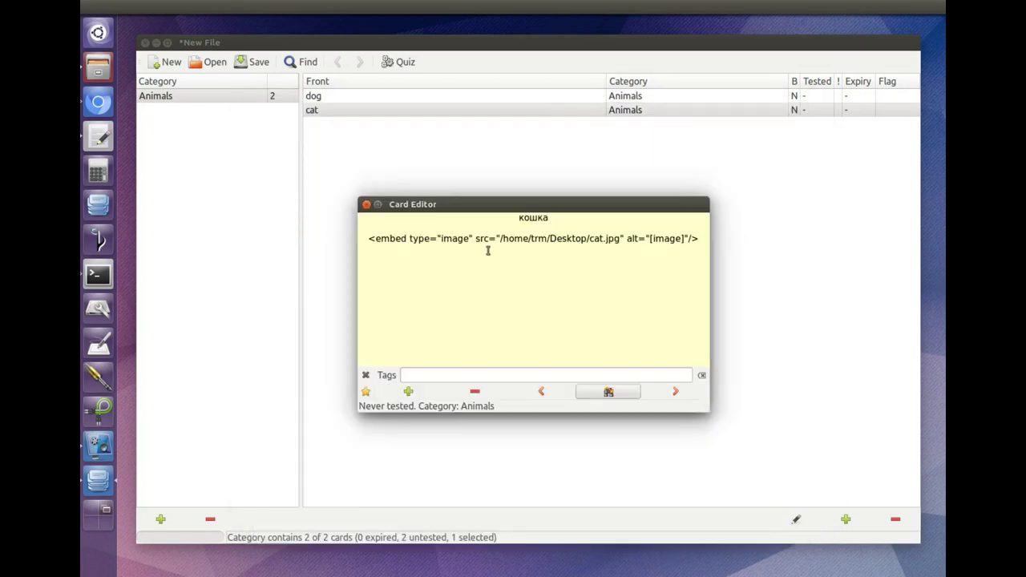
Close the Card Editor, start a Quiz, and flip the first card between cat and кошка.
{"action": "left_click", "coordinate": [366, 205]}
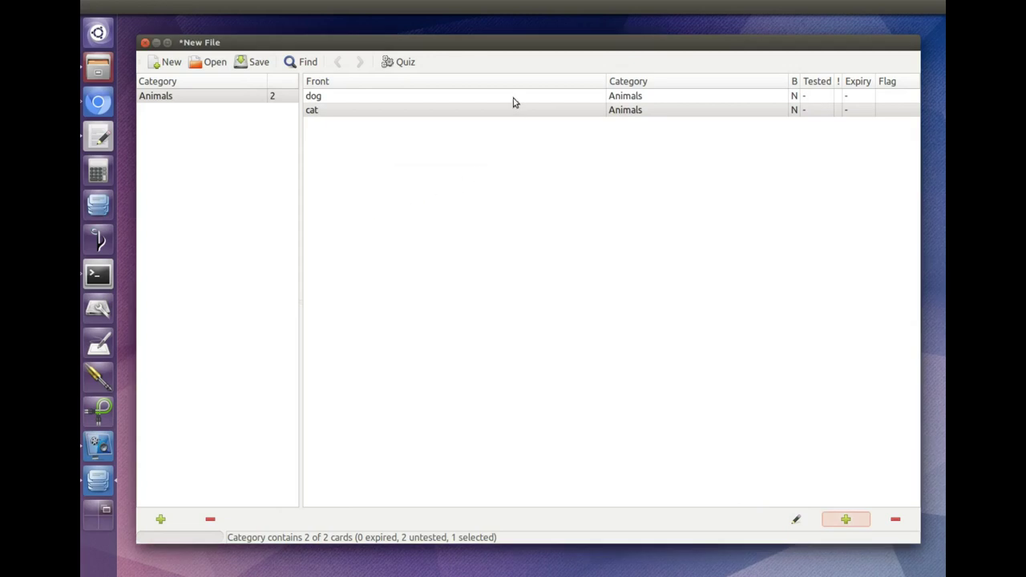
{"action": "left_click", "coordinate": [409, 64]}
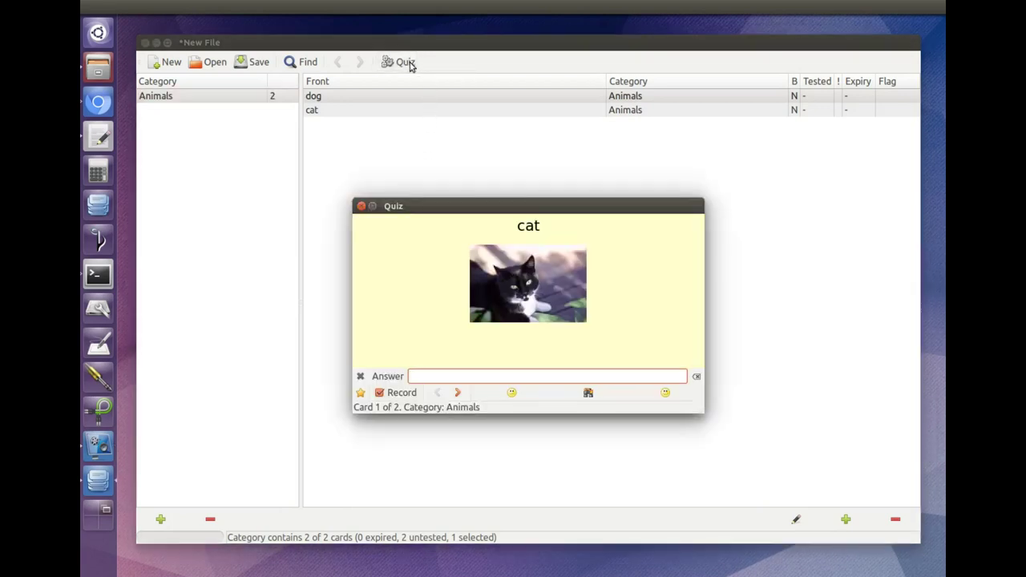
{"action": "left_click", "coordinate": [587, 394]}
{"action": "left_click", "coordinate": [588, 393]}
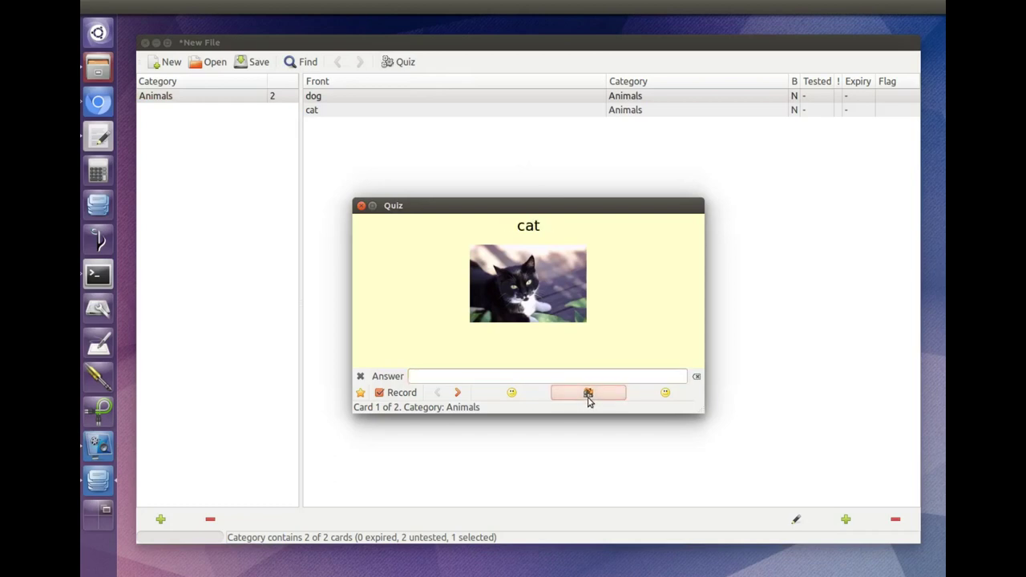
{"action": "left_click", "coordinate": [587, 393]}
{"action": "left_click", "coordinate": [587, 393]}
Advance to the dog card and flip it between dog and собака.
{"action": "left_click", "coordinate": [457, 392]}
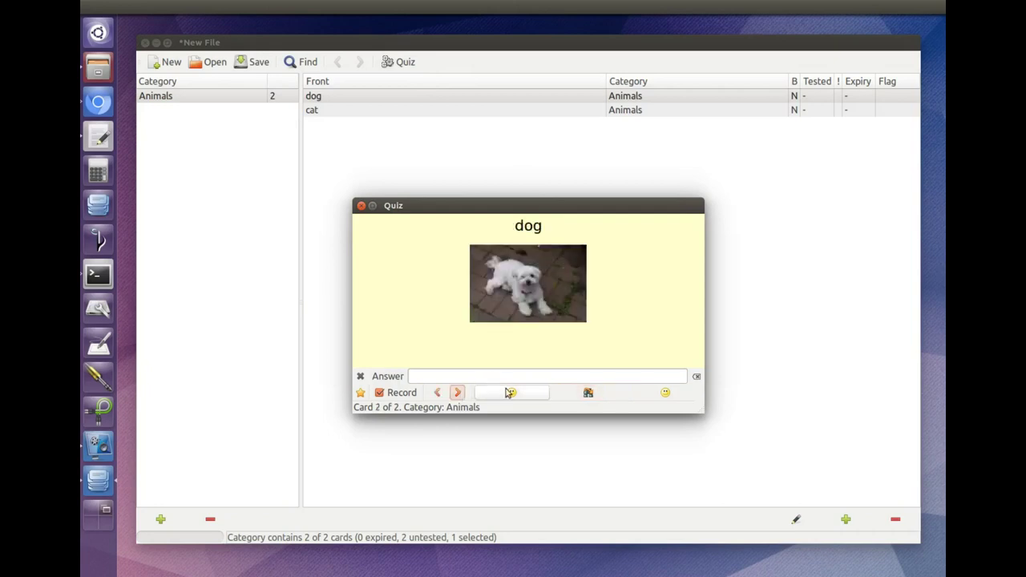
{"action": "left_click", "coordinate": [603, 396]}
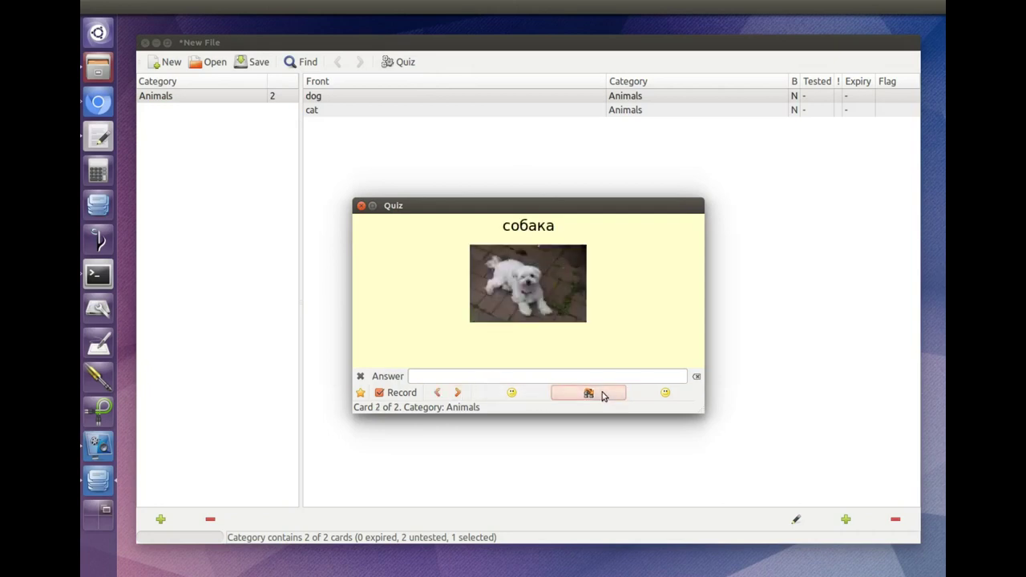
{"action": "left_click", "coordinate": [603, 396]}
{"action": "left_click", "coordinate": [603, 396]}
{"action": "left_click", "coordinate": [603, 396]}
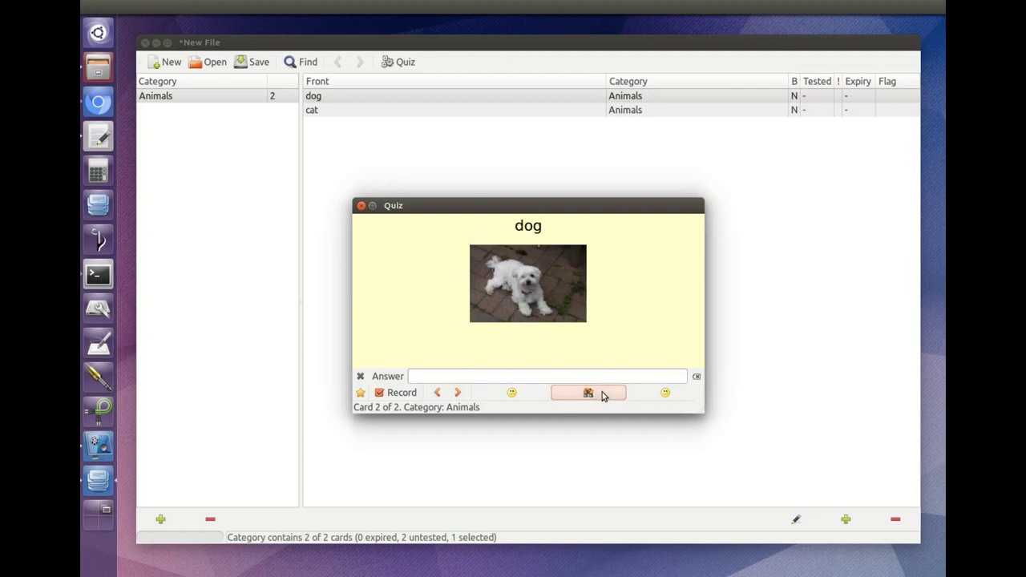